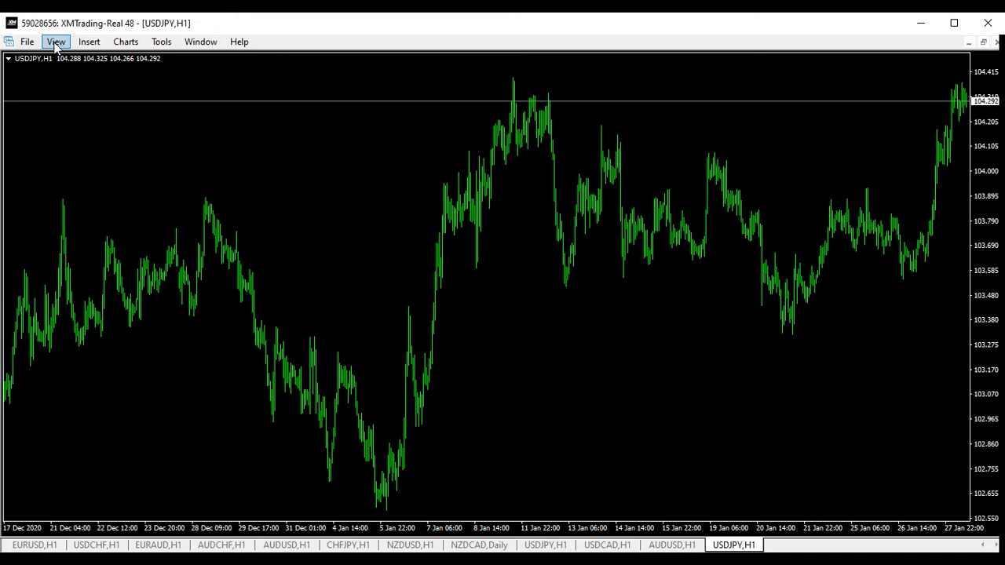
Arm the Trendline drawing tool from Insert > Lines on the USDJPY H1 chart
left_click(85, 44)
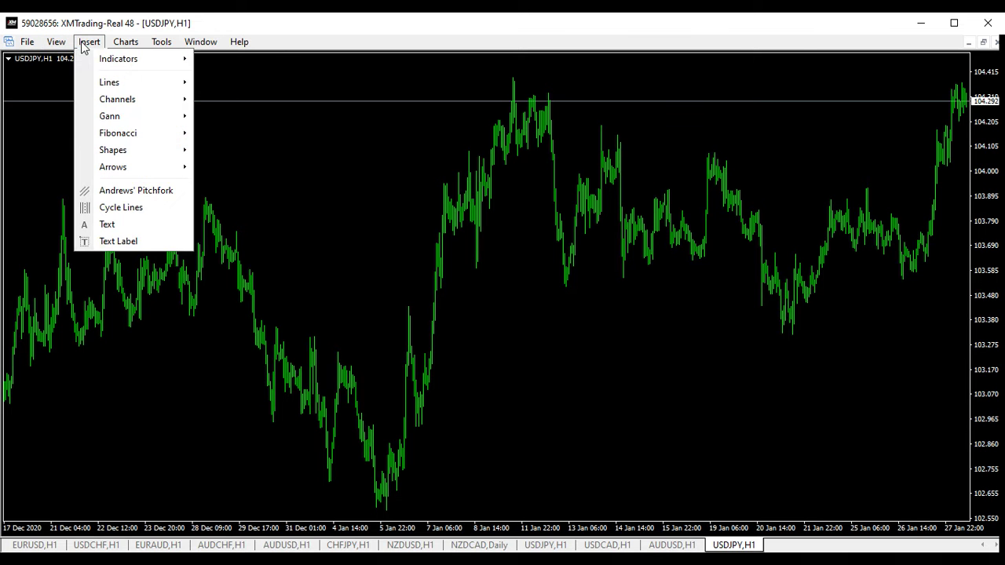
mouse_move(116, 174)
mouse_move(60, 48)
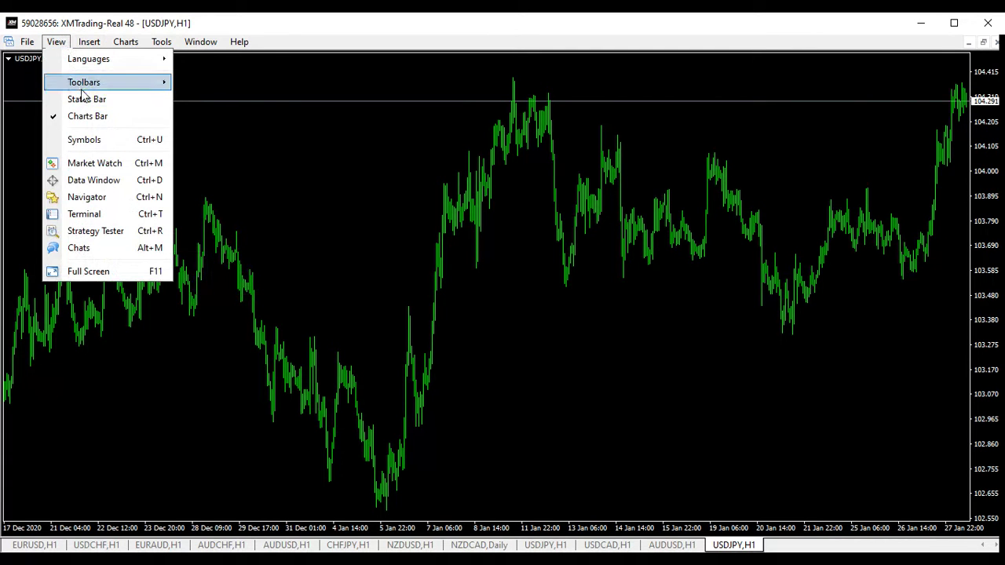
mouse_move(82, 83)
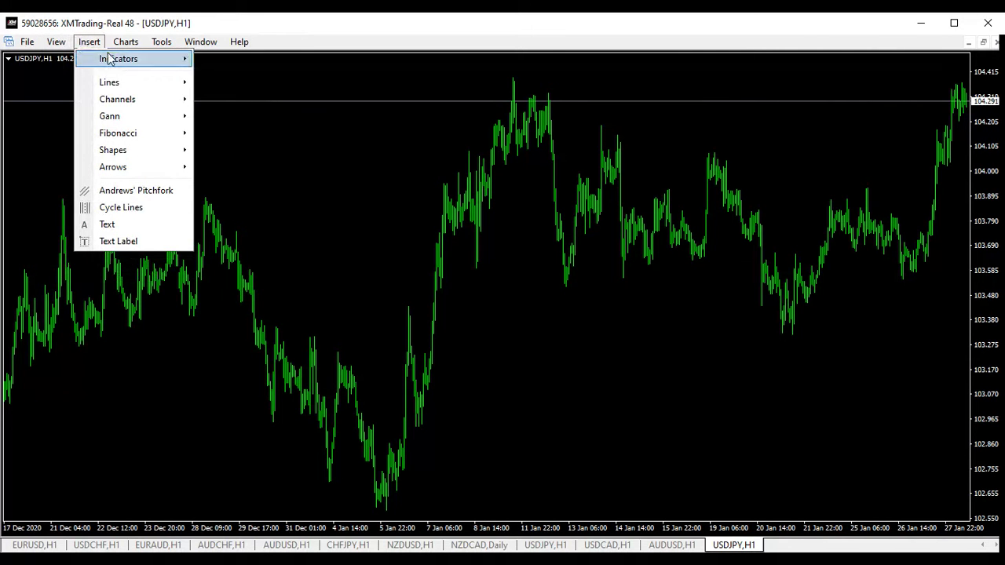
mouse_move(151, 83)
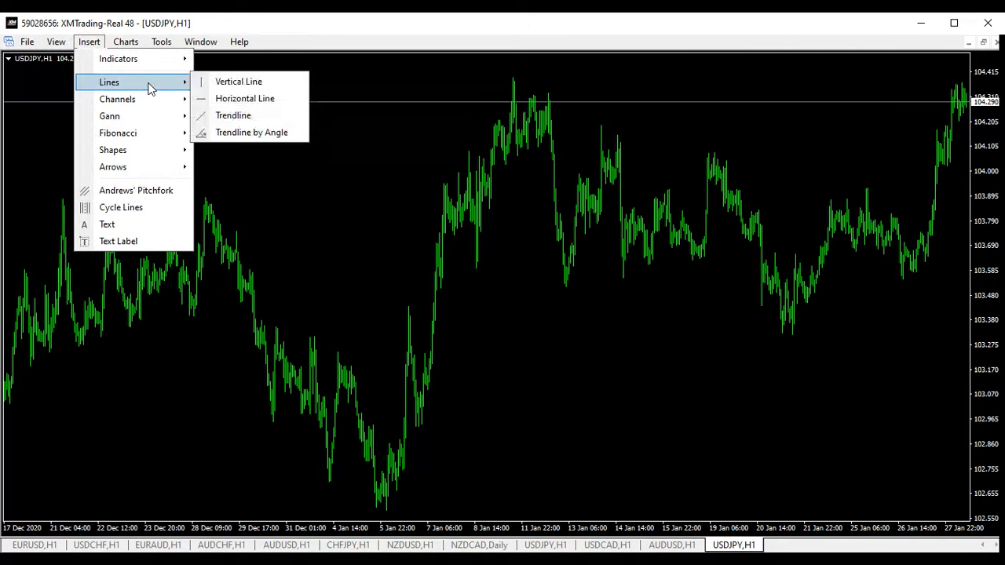
left_click(243, 116)
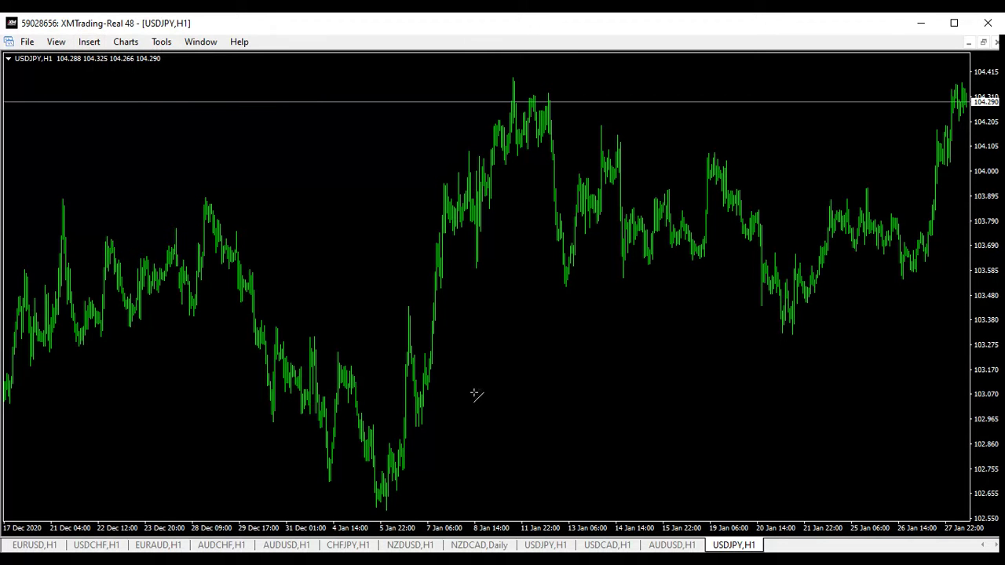
Draw a cyan trendline up from the 5 Jan low near 102.6 through the 11–12 Jan highs
mouse_move(385, 504)
left_mouse_down()
mouse_move(414, 393)
mouse_move(432, 392)
mouse_move(431, 403)
left_mouse_up()
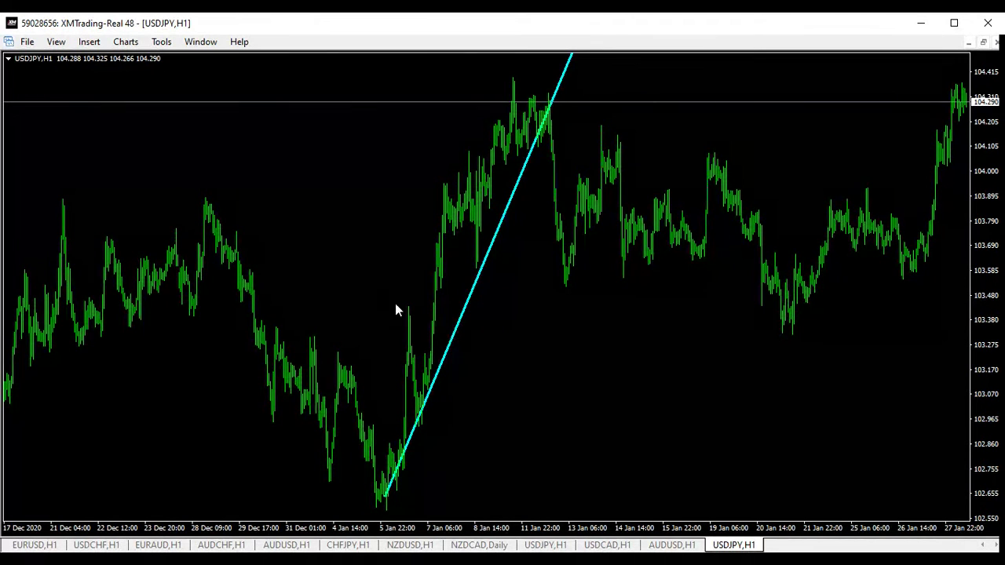
left_click_drag(492, 281, 496, 288)
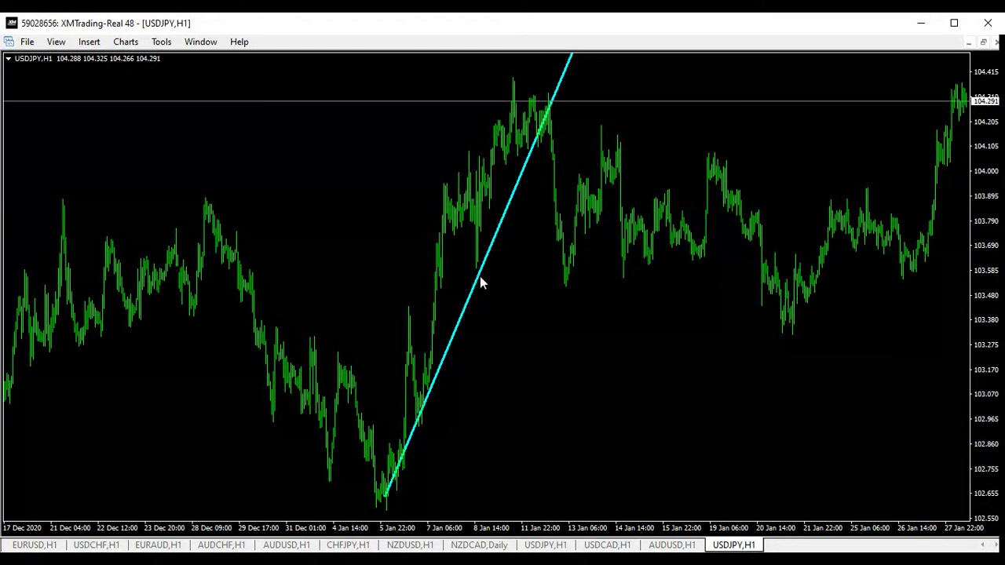
double_click(479, 283)
left_click_drag(385, 503, 388, 500)
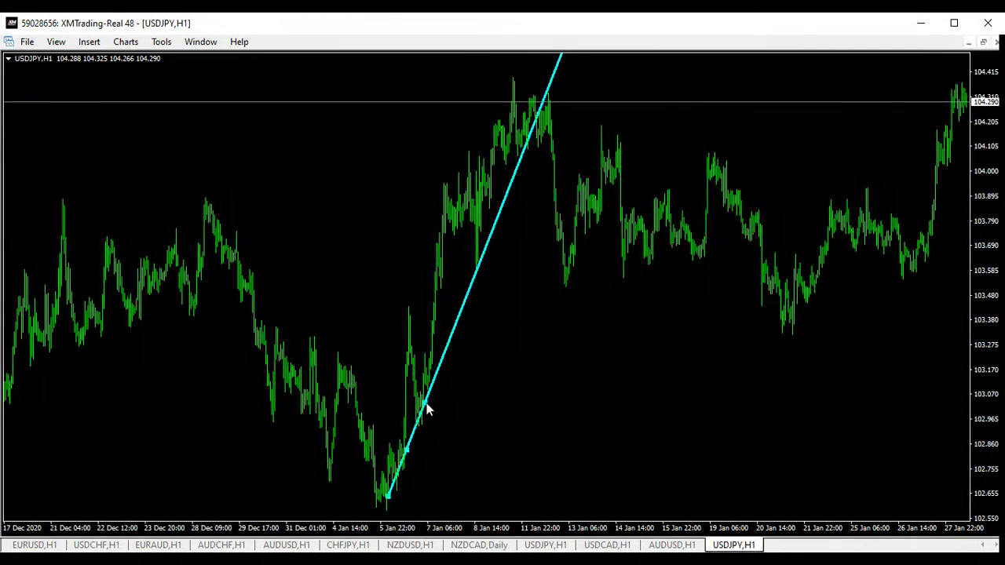
left_click_drag(424, 403, 560, 96)
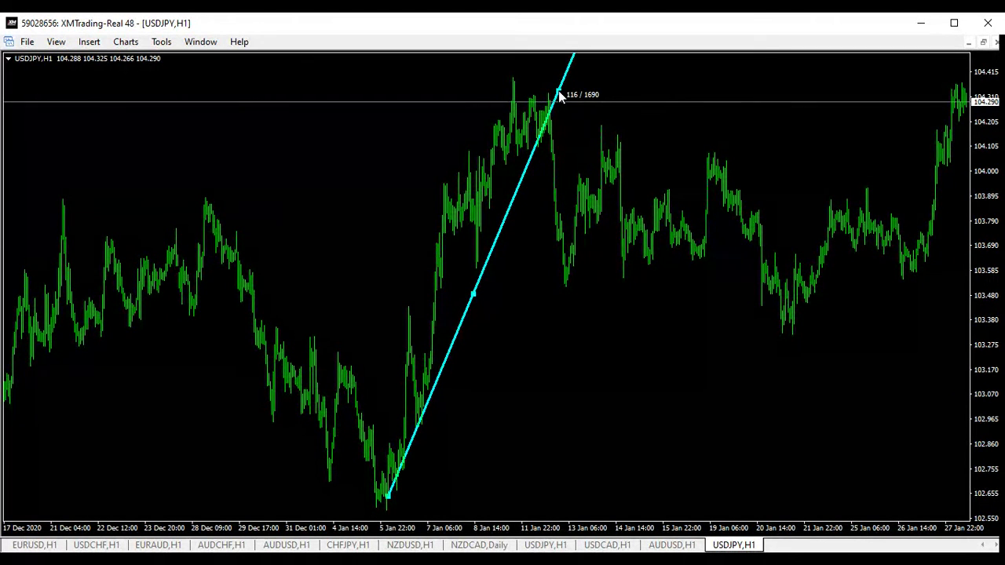
left_click_drag(560, 96, 533, 164)
left_click_drag(461, 336, 479, 271)
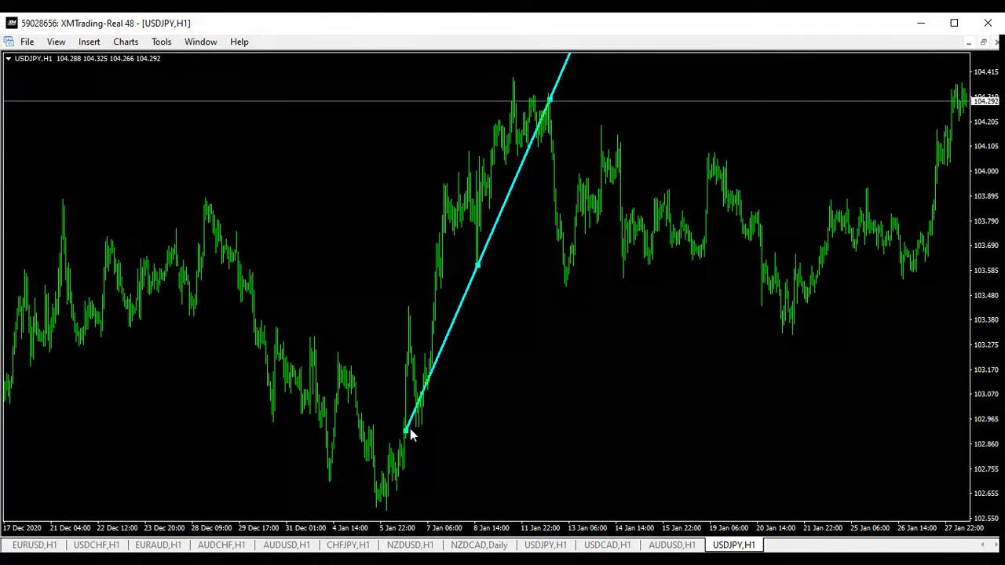
left_click_drag(406, 432, 351, 504)
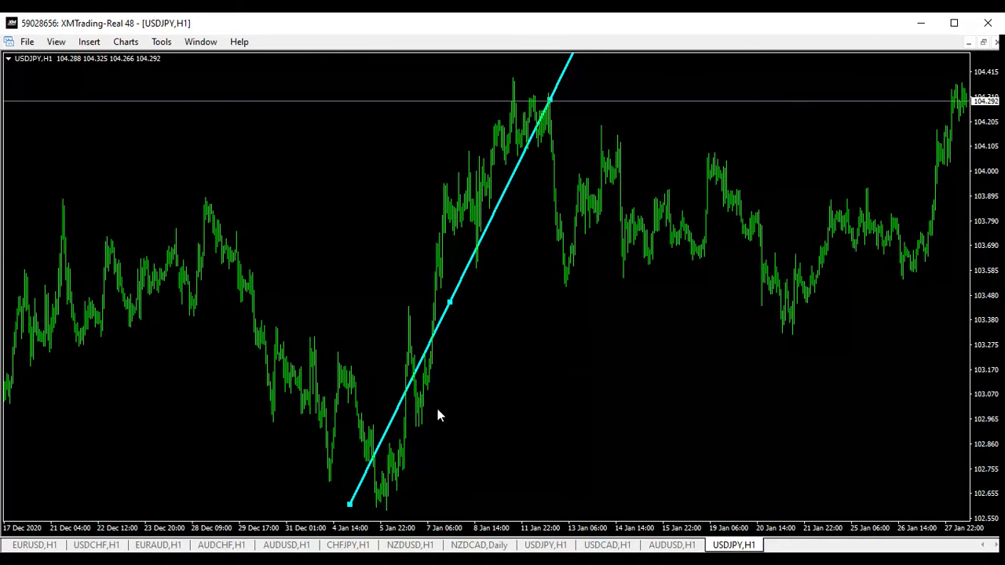
left_click_drag(450, 303, 464, 304)
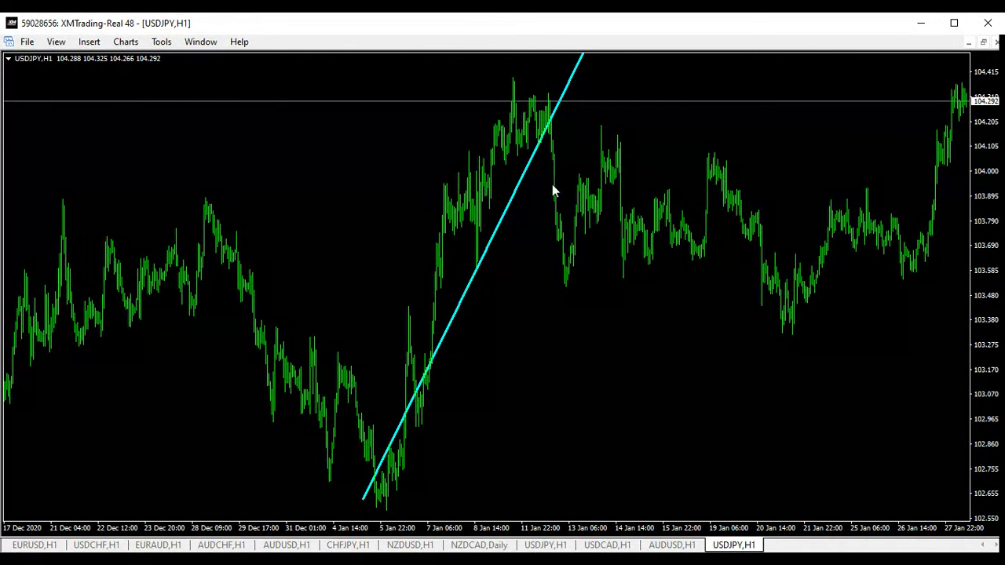
Reposition the trendline to start near 103.27 on 11 Jan and rise through the 13 Jan low near 103.5
mouse_move(568, 277)
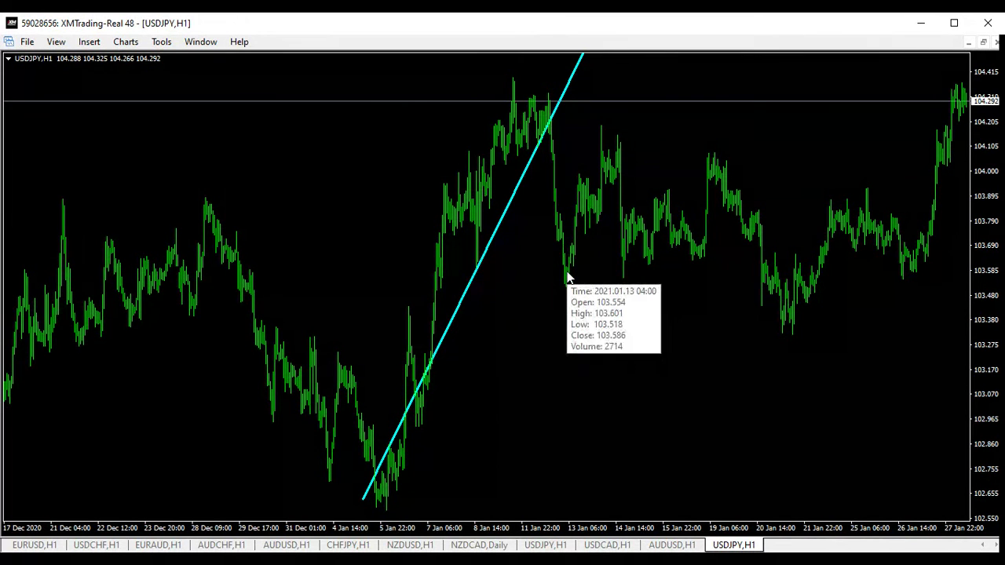
scroll(526, 329, "up", 1)
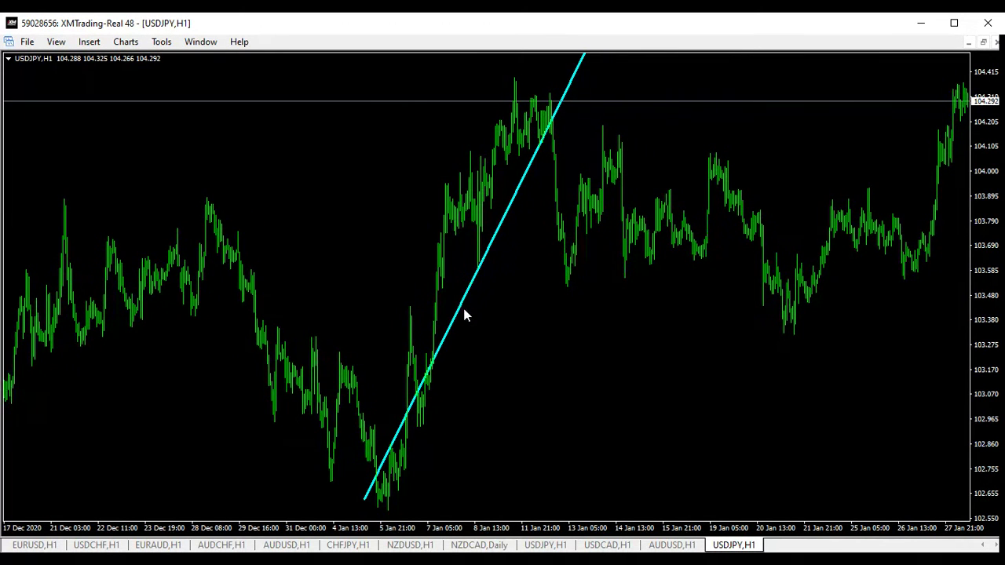
left_click_drag(529, 335, 527, 336)
double_click(492, 242)
left_click_drag(562, 96, 574, 307)
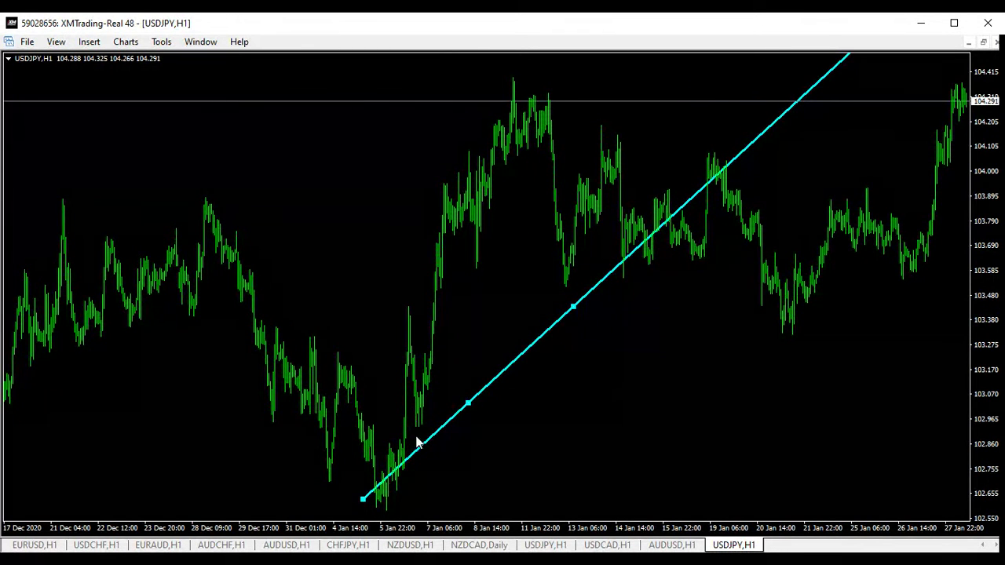
left_click_drag(363, 498, 496, 410)
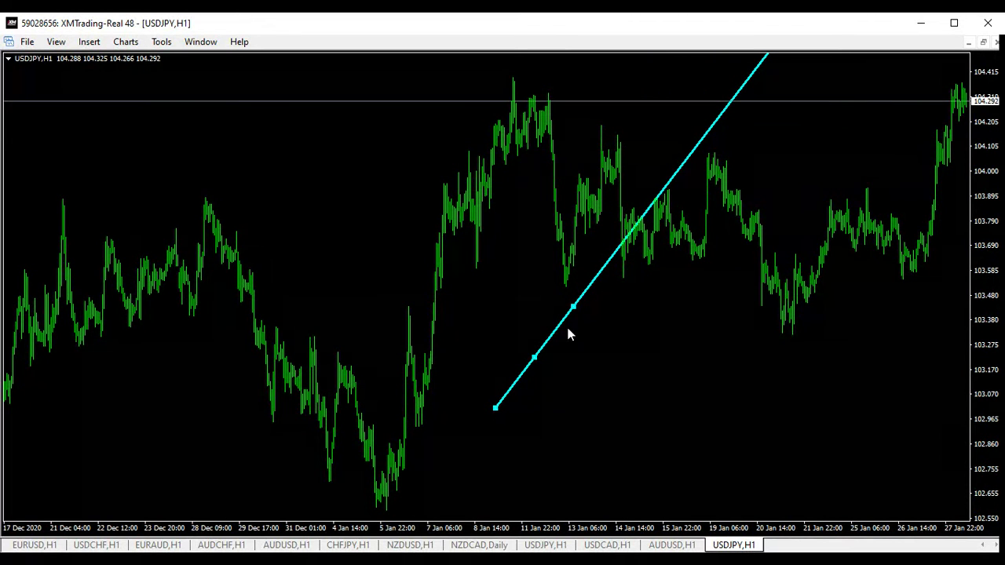
left_click_drag(574, 309, 592, 288)
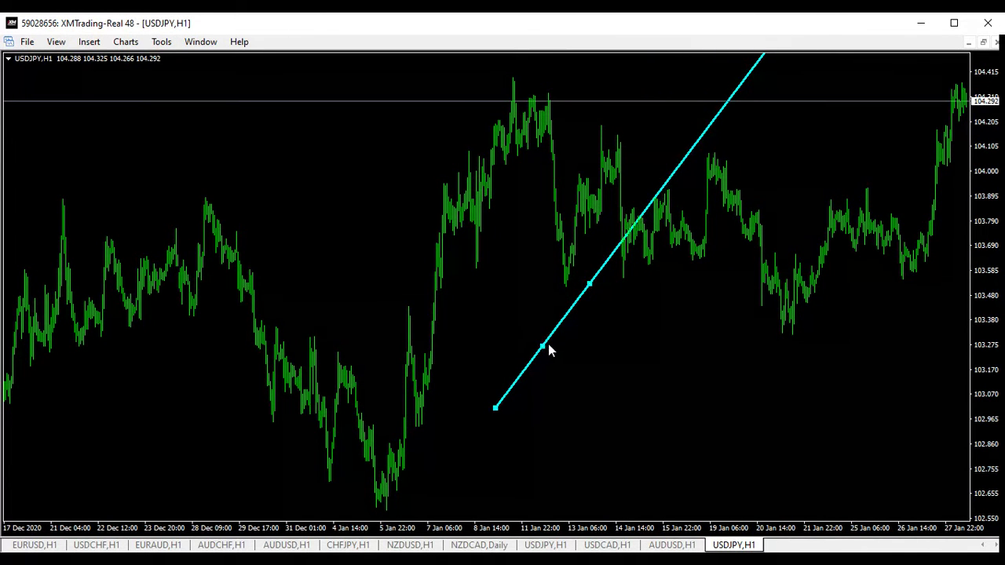
left_click_drag(548, 348, 574, 307)
left_click_drag(625, 232, 617, 195)
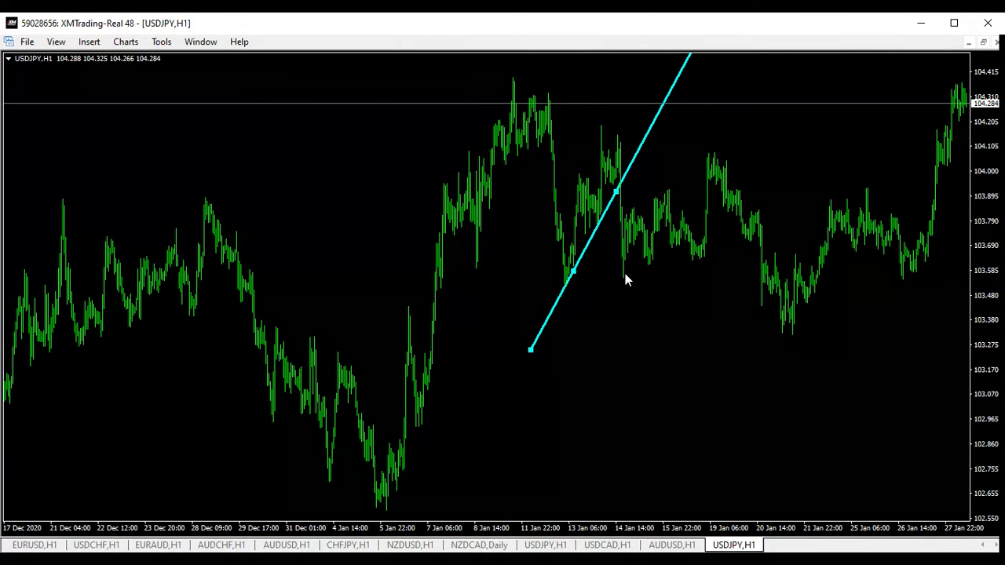
Move the trendline to run from 103.3 on 25 Jan along the 26 Jan lows toward 104.2
left_click_drag(573, 276, 800, 321)
left_click_drag(846, 246, 891, 256)
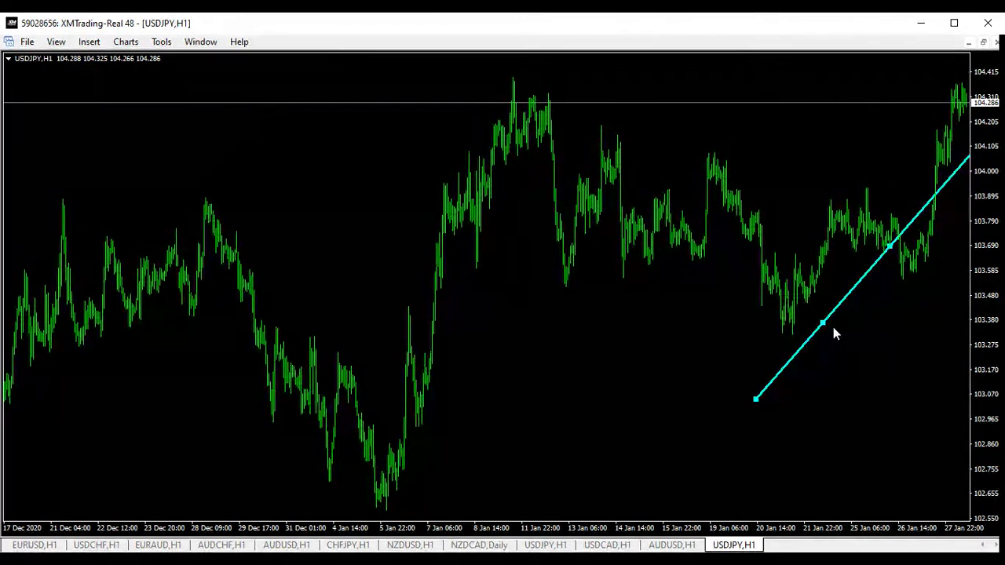
left_click_drag(756, 399, 837, 340)
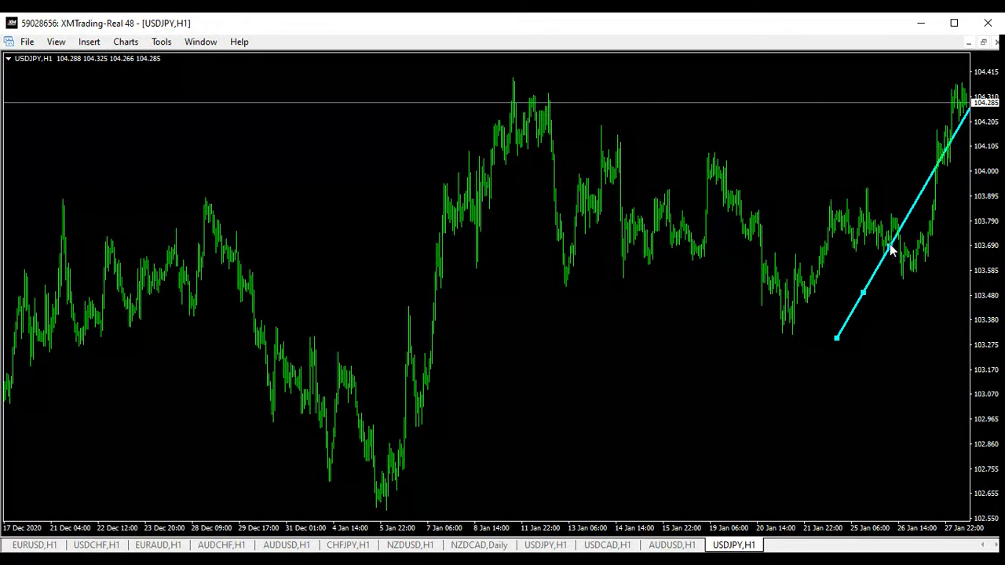
left_click_drag(893, 252, 917, 232)
left_click_drag(876, 284, 914, 284)
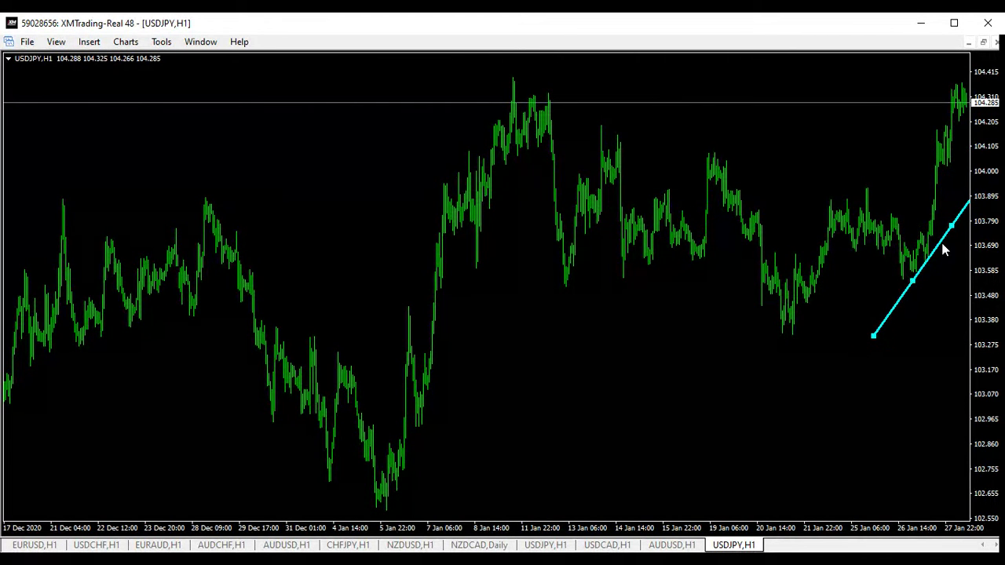
left_click_drag(953, 226, 955, 171)
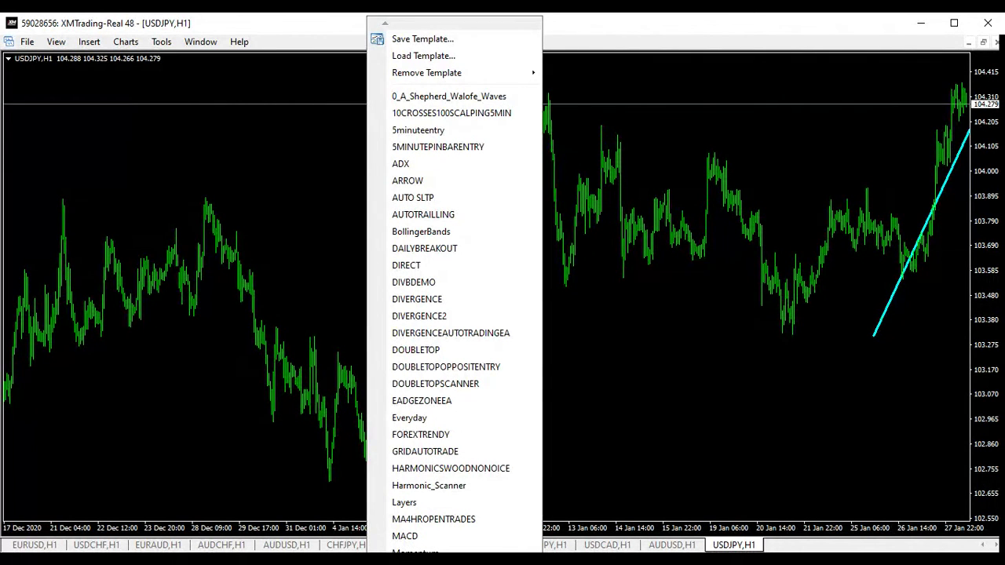
Dismiss the template list and switch the chart to M15, then to the 5-minute timeframe
key("Escape")
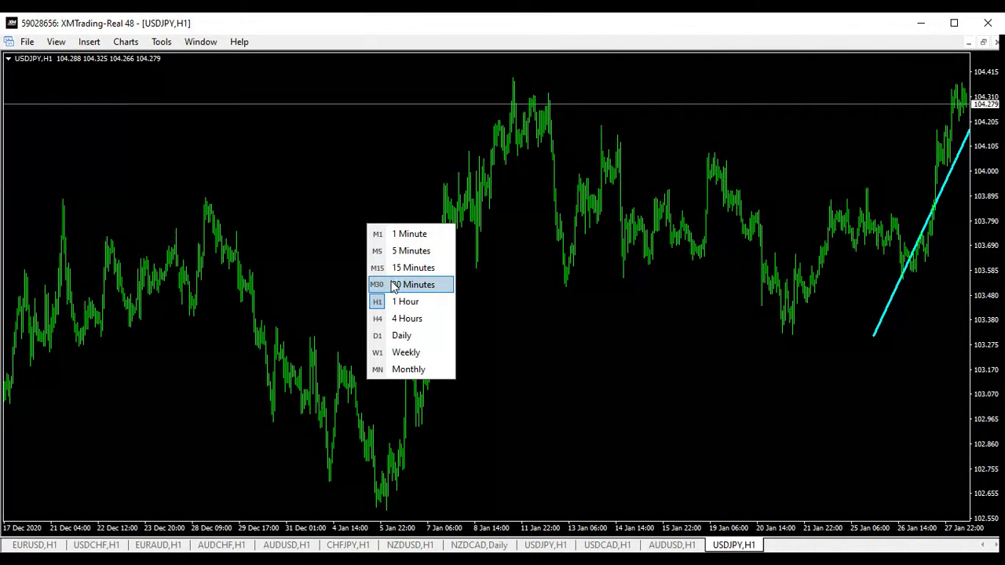
left_click(408, 268)
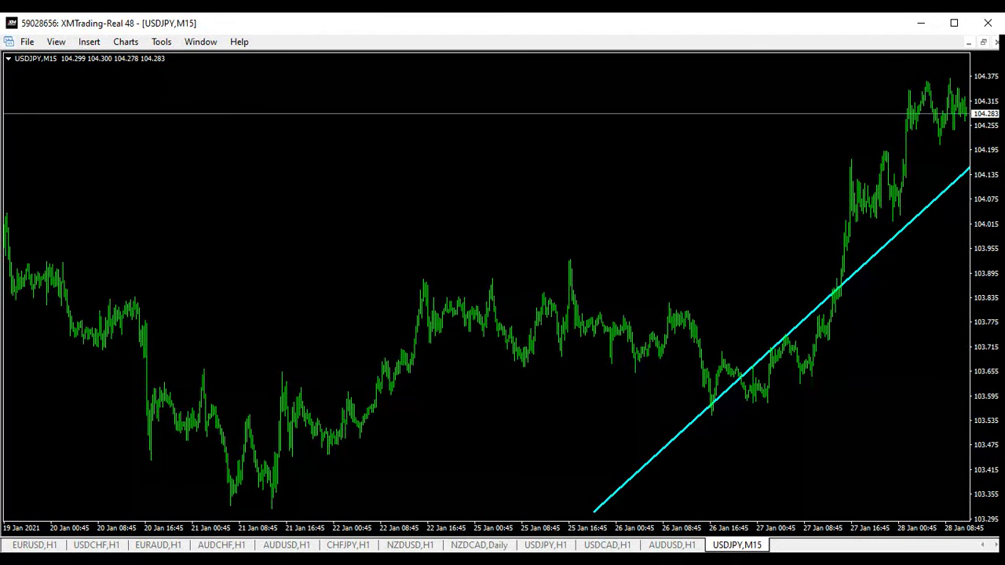
key("Escape")
left_click(312, 248)
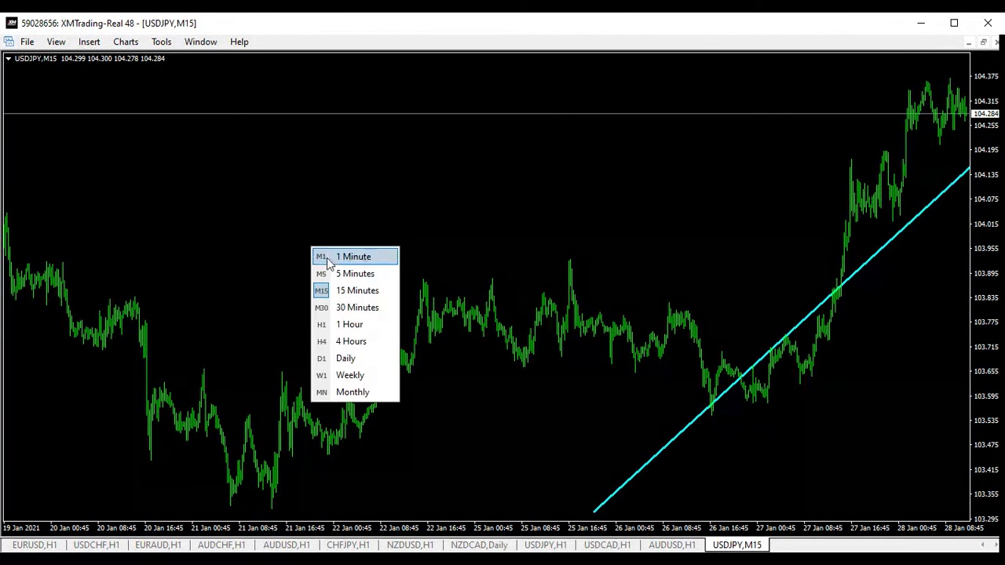
left_click(369, 273)
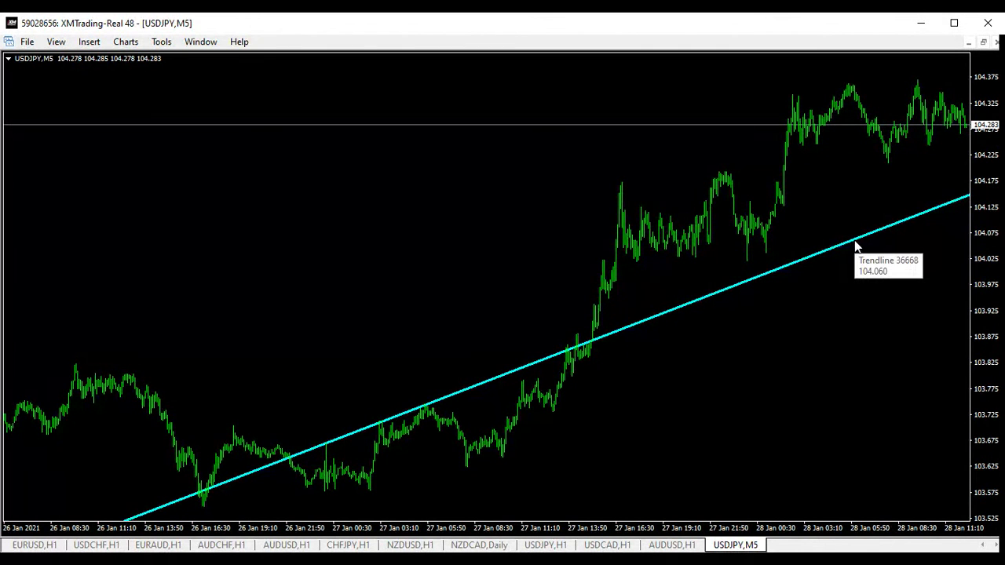
left_click_drag(752, 336, 680, 339)
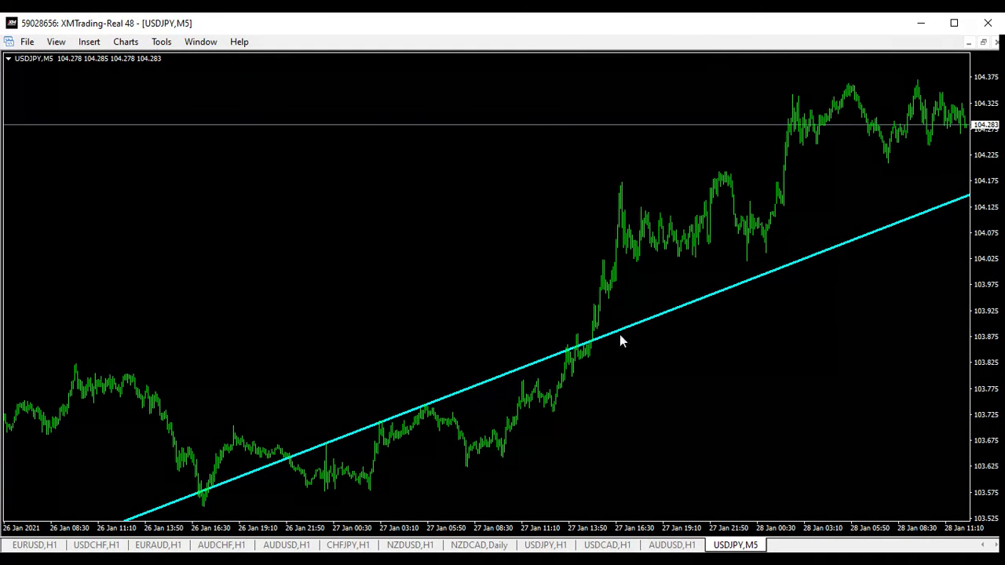
left_click_drag(419, 281, 265, 309)
left_click_drag(685, 322, 442, 378)
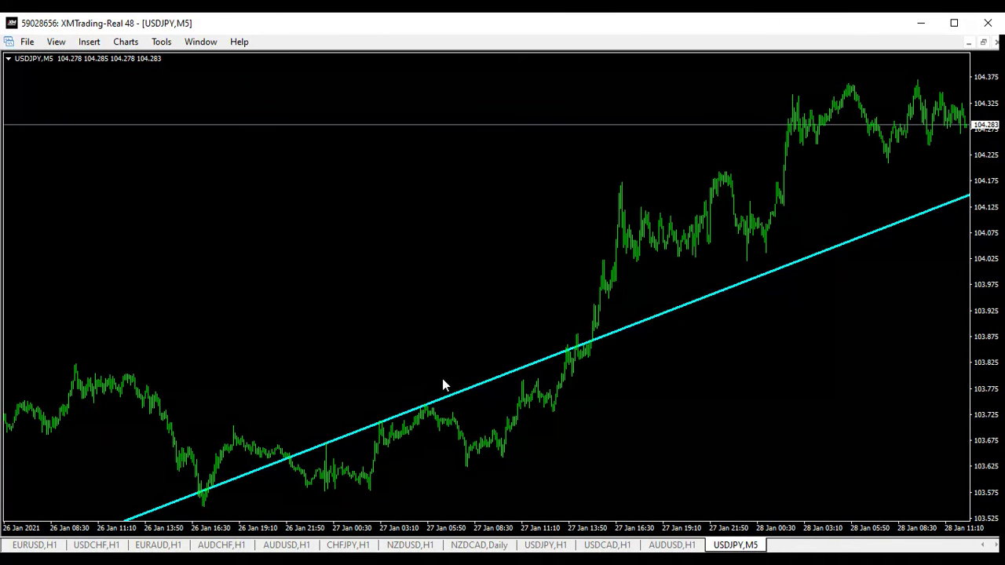